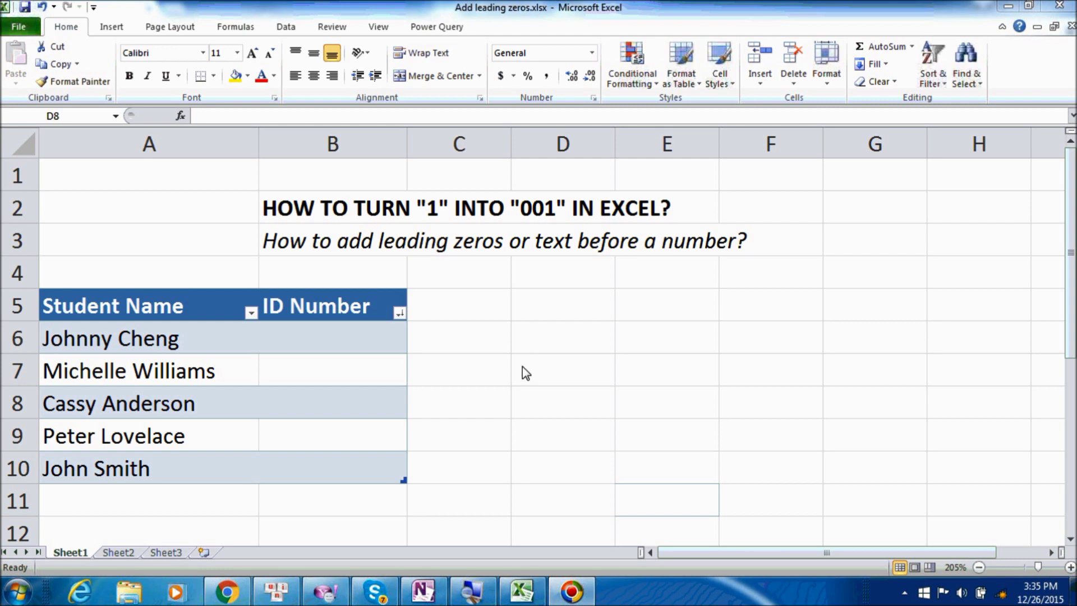
Step: Enter the sample ID EN001 in cell D8 and commit it
{"action": "left_click", "coordinate": [523, 387]}
{"action": "type", "text": "EN001"}
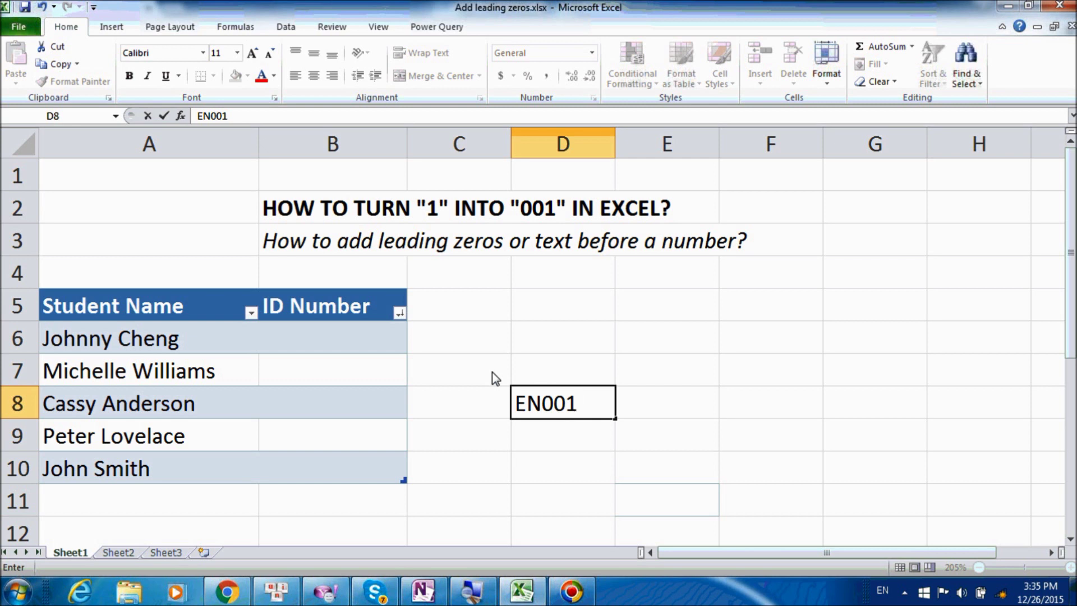
{"action": "left_click", "coordinate": [368, 354]}
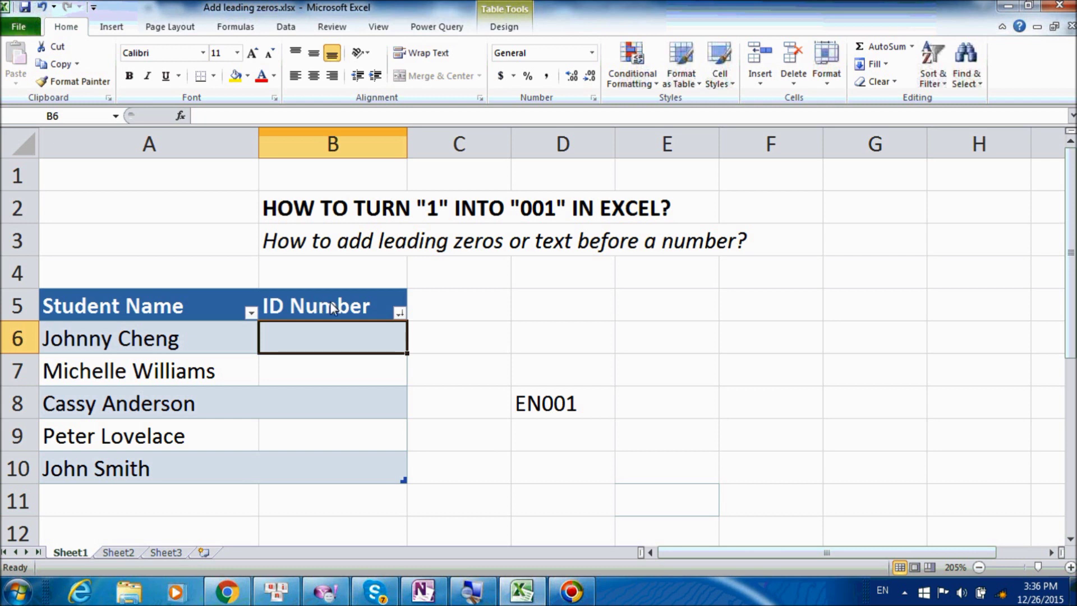
Step: Enter 001 in B6, which shows as 1, and '002 in B7 so it stays as text
{"action": "type", "text": "001"}
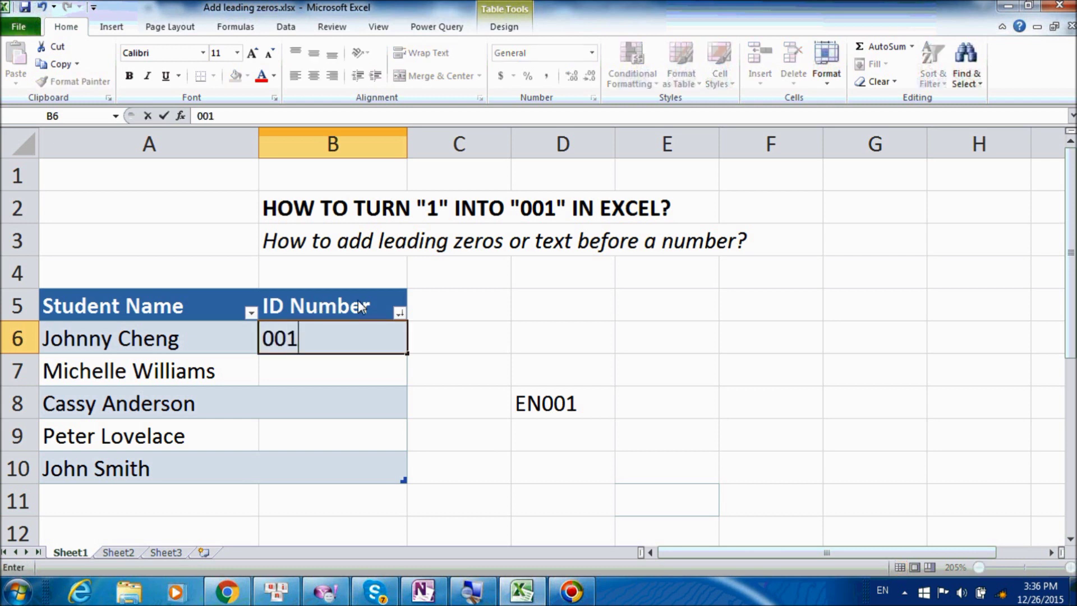
{"action": "key", "text": "Return"}
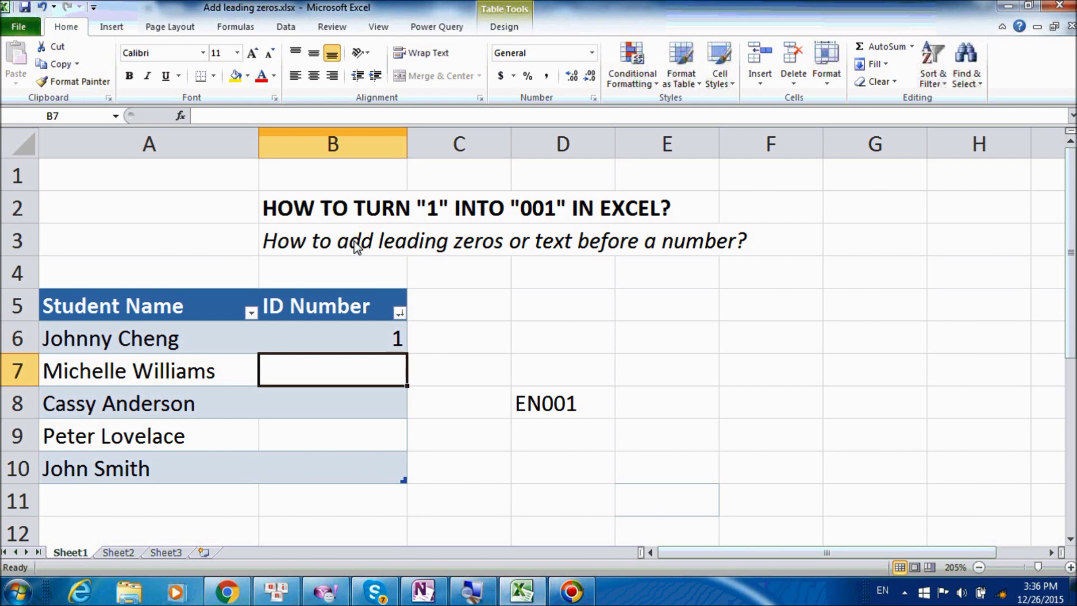
{"action": "type", "text": "'00"}
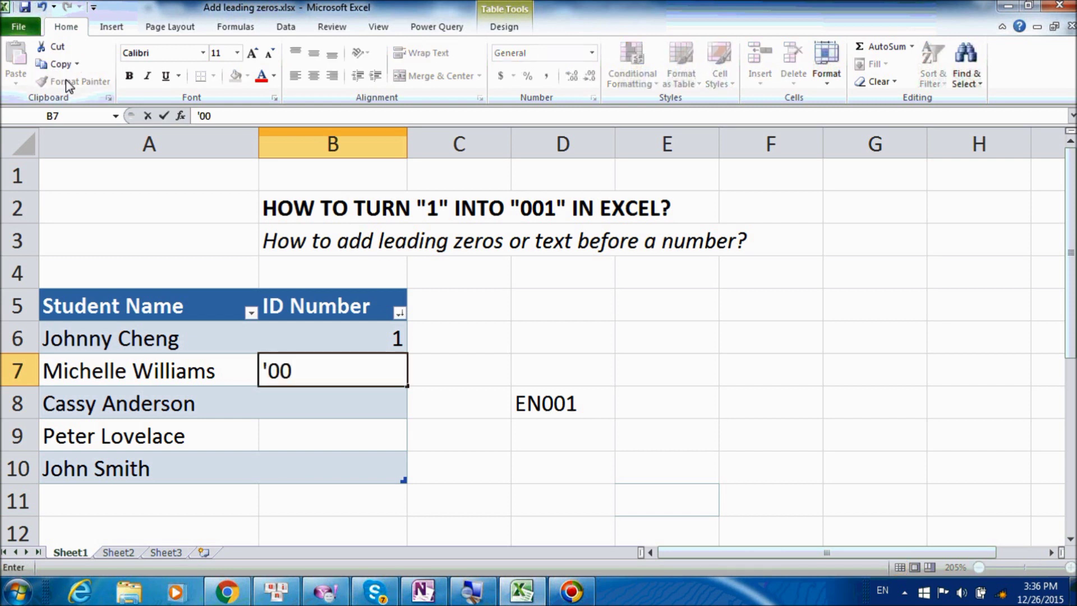
{"action": "type", "text": "2"}
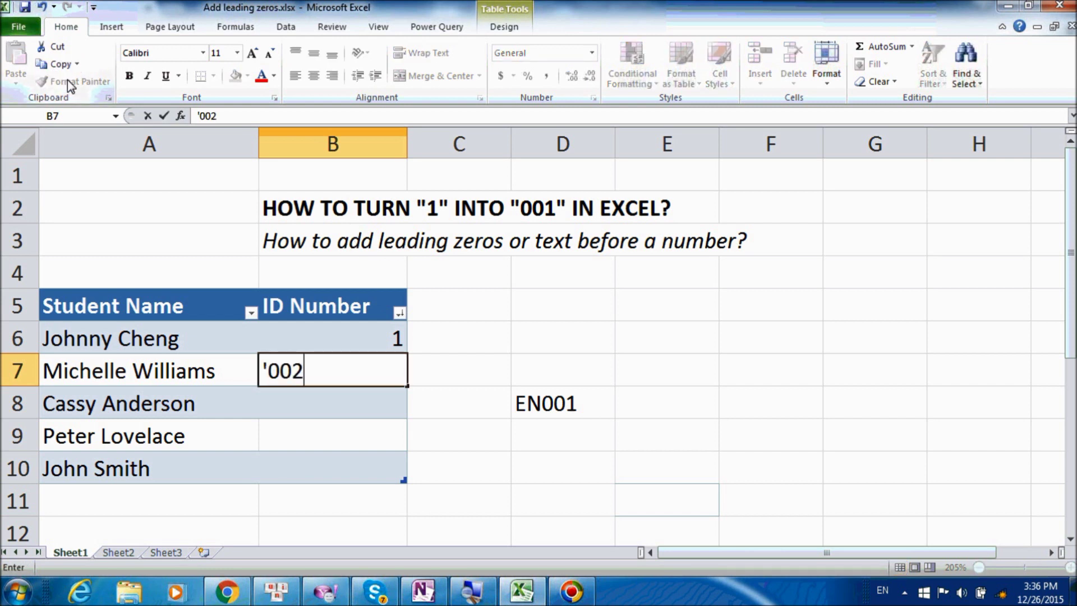
{"action": "key", "text": "Return"}
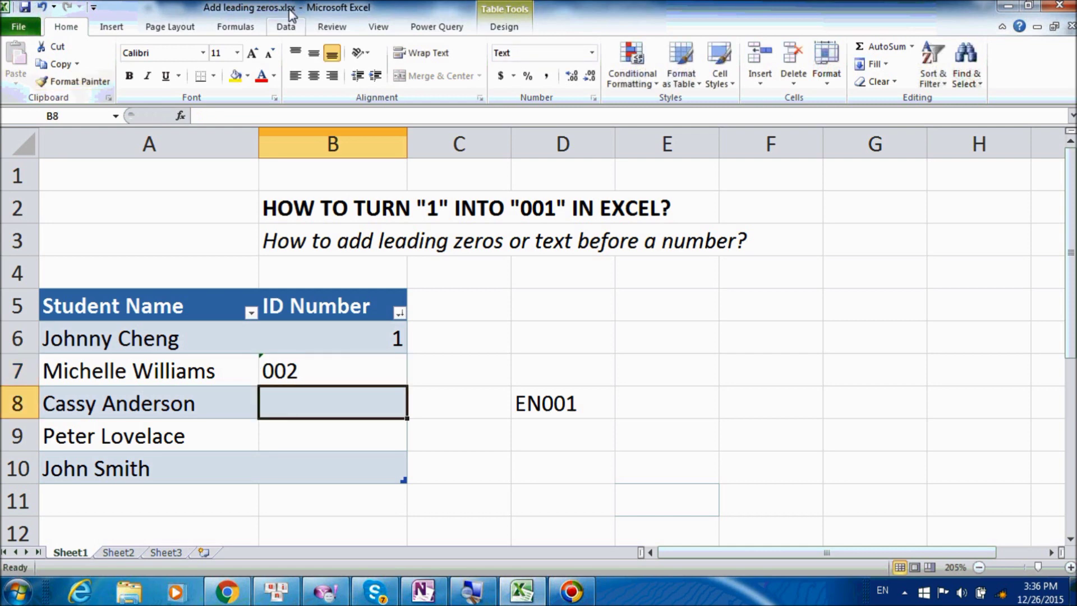
Step: Set B8 to the Text format and enter 003 so its leading zeros stay
{"action": "left_click", "coordinate": [594, 99]}
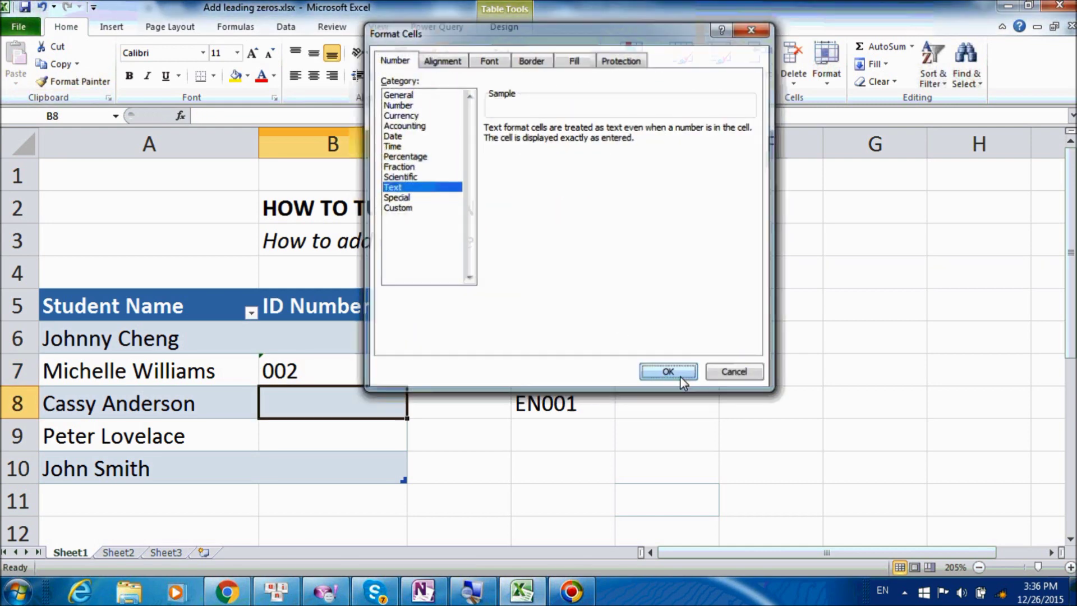
{"action": "left_click", "coordinate": [680, 376]}
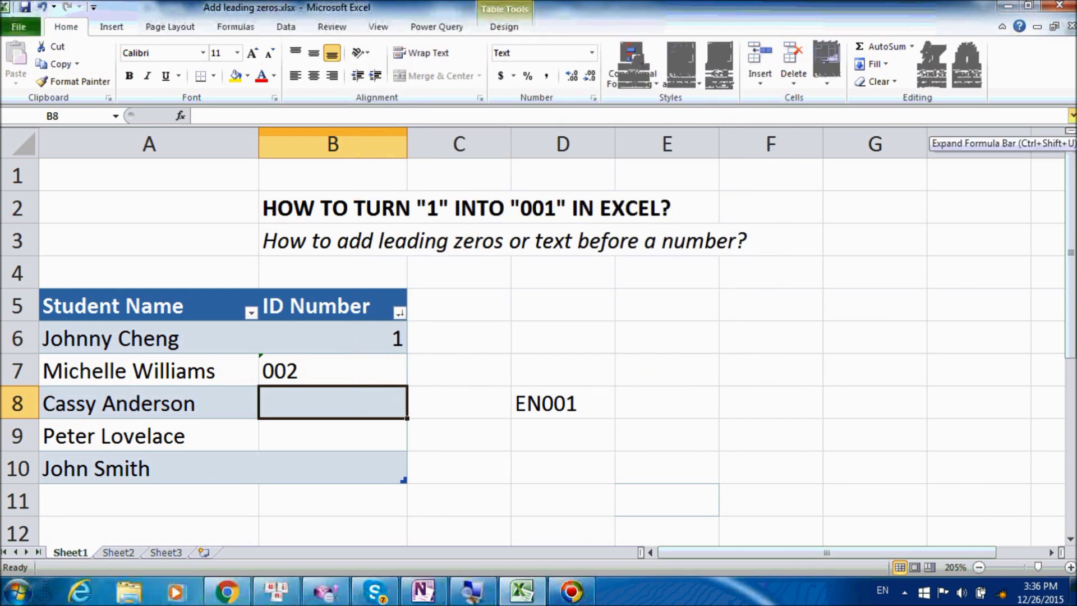
{"action": "type", "text": "003"}
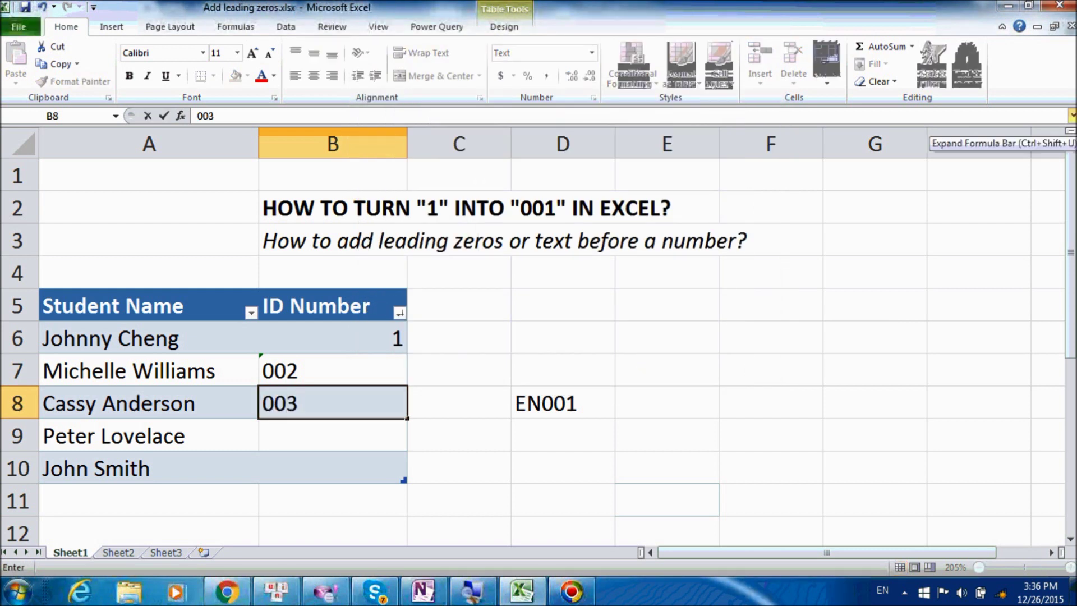
{"action": "key", "text": "Return"}
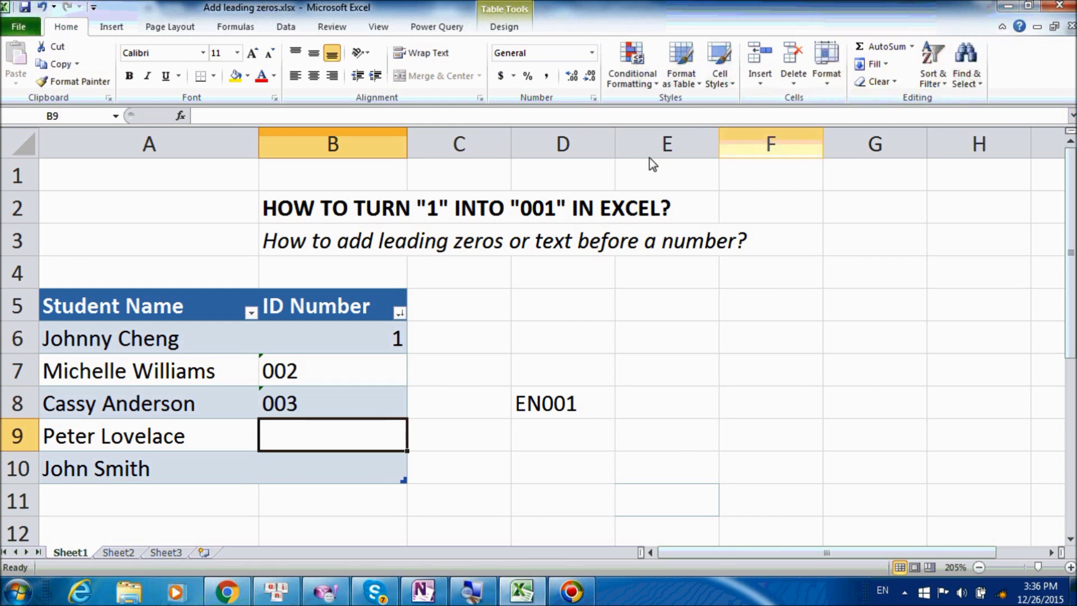
{"action": "left_click", "coordinate": [402, 313]}
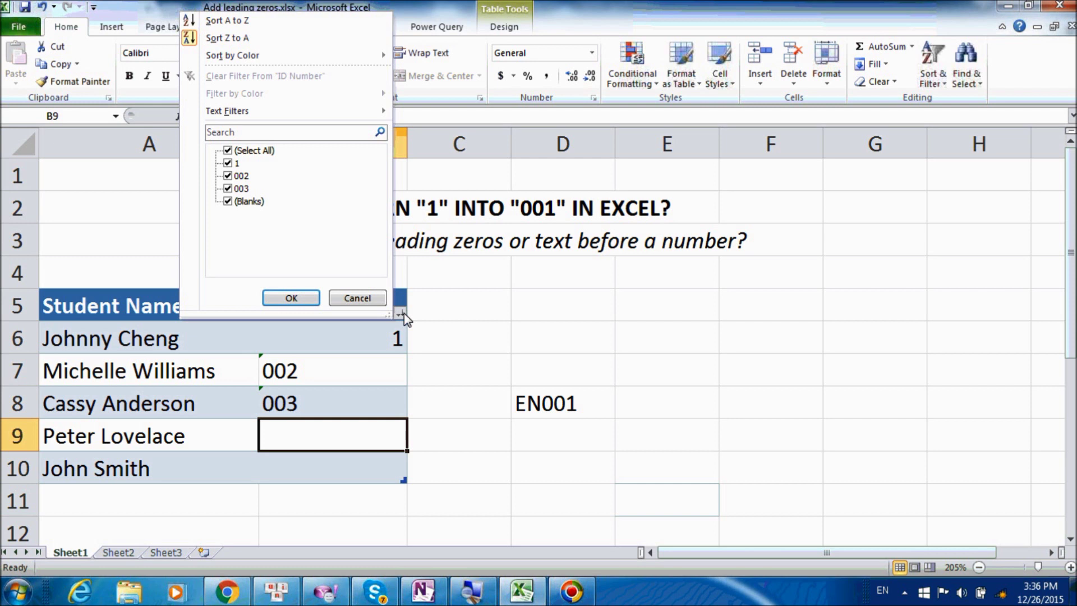
{"action": "double_click", "coordinate": [306, 299]}
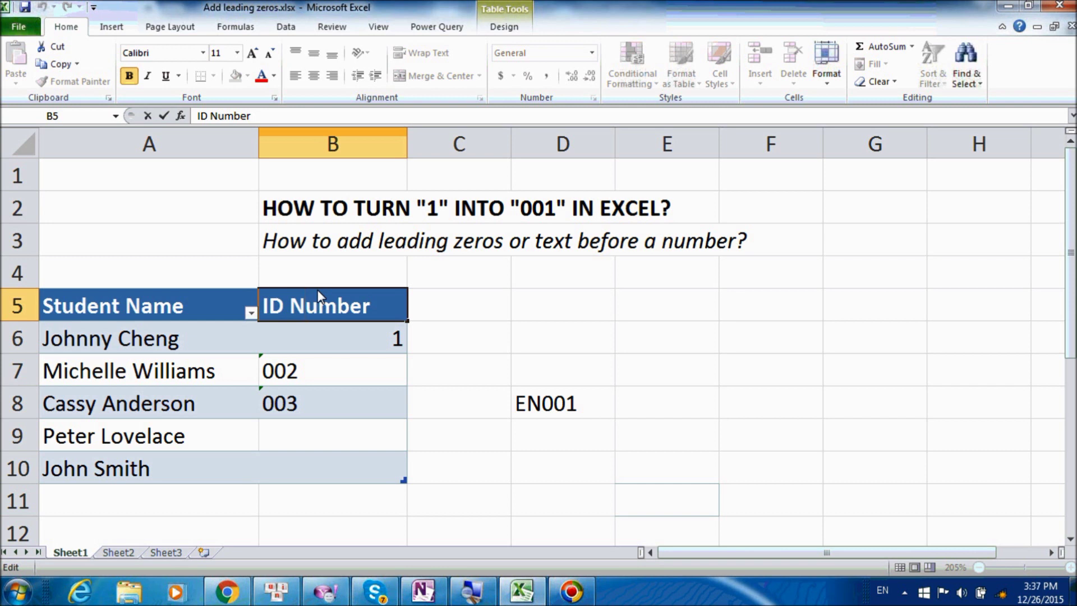
Step: Apply the custom number format 000 to the ID Number cells B6:B10
{"action": "left_click", "coordinate": [342, 429]}
{"action": "key", "text": "ctrl+space"}
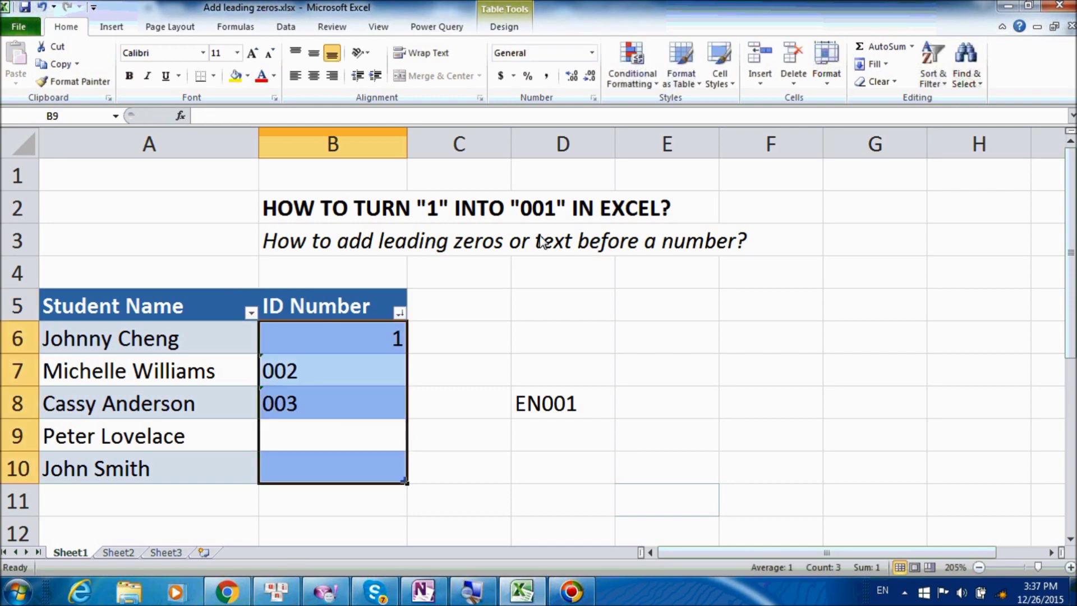
{"action": "left_click", "coordinate": [594, 99]}
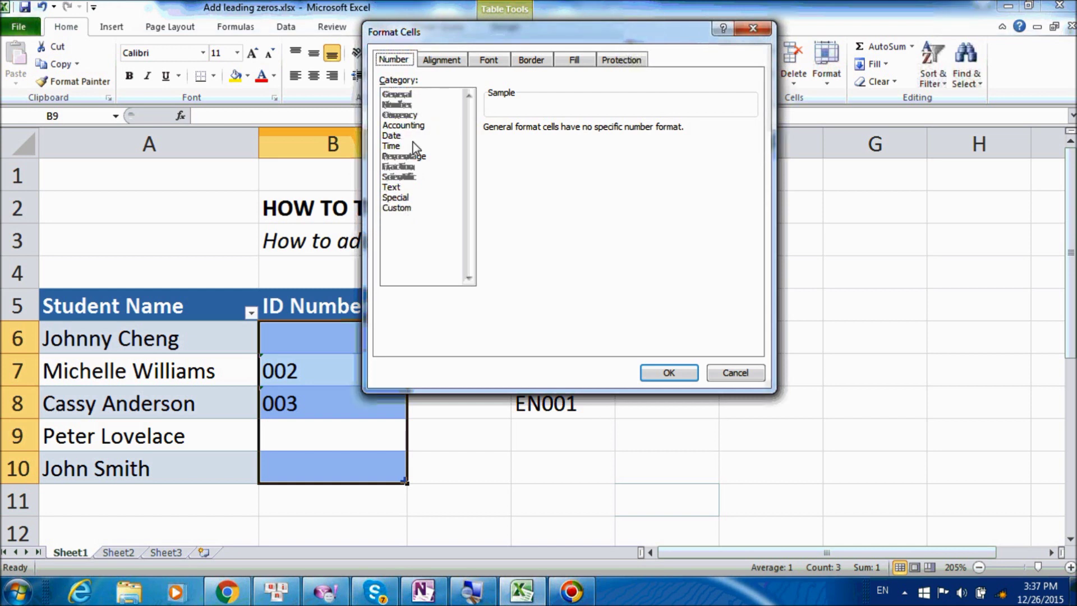
{"action": "left_click", "coordinate": [404, 209]}
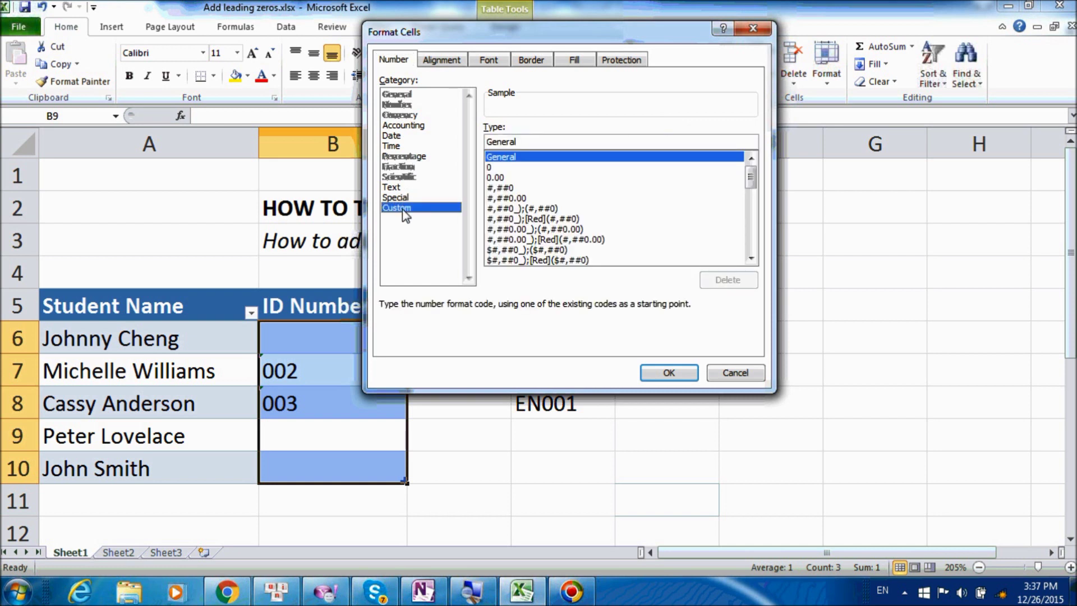
{"action": "left_click", "coordinate": [526, 141]}
{"action": "key", "text": "BackSpace"}
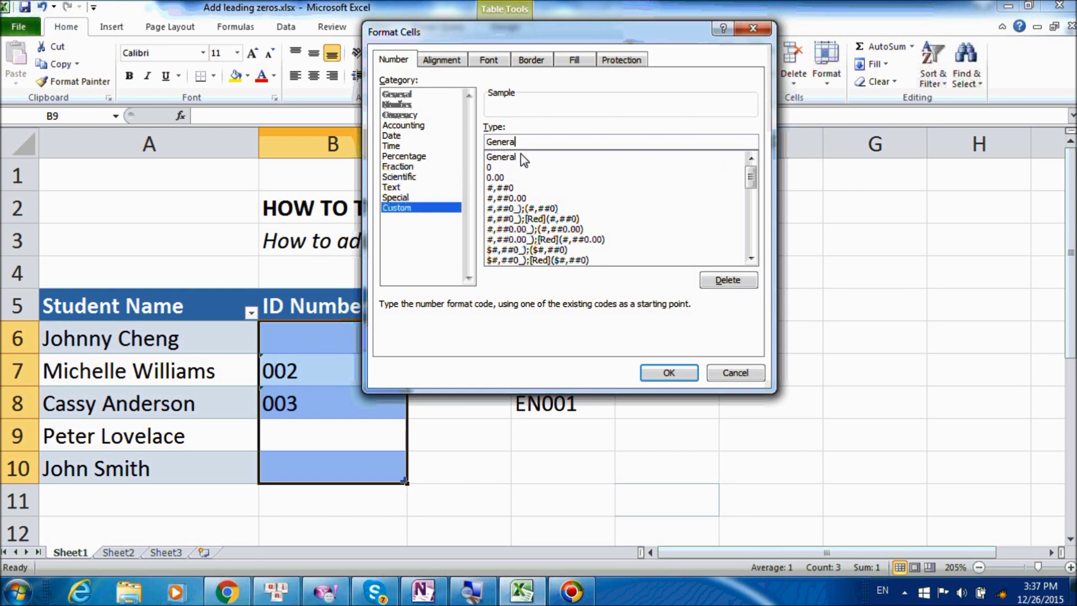
{"action": "key", "text": "BackSpace"}
{"action": "key", "text": "BackSpace"}
{"action": "key", "text": "BackSpace"}
{"action": "key", "text": "BackSpace"}
{"action": "key", "text": "BackSpace"}
{"action": "key", "text": "BackSpace"}
{"action": "type", "text": "000"}
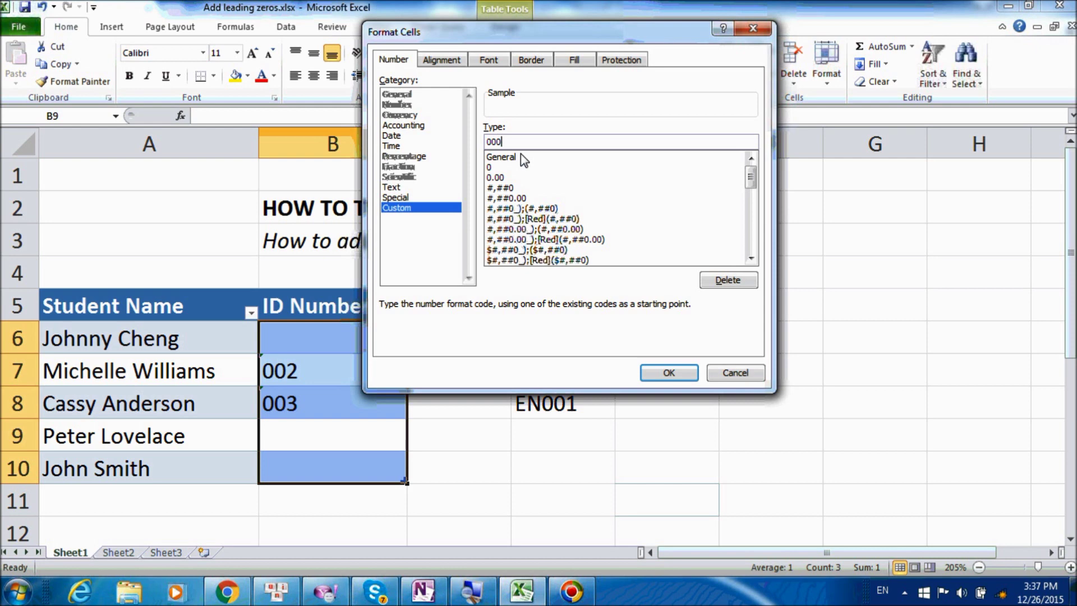
{"action": "left_click", "coordinate": [674, 373]}
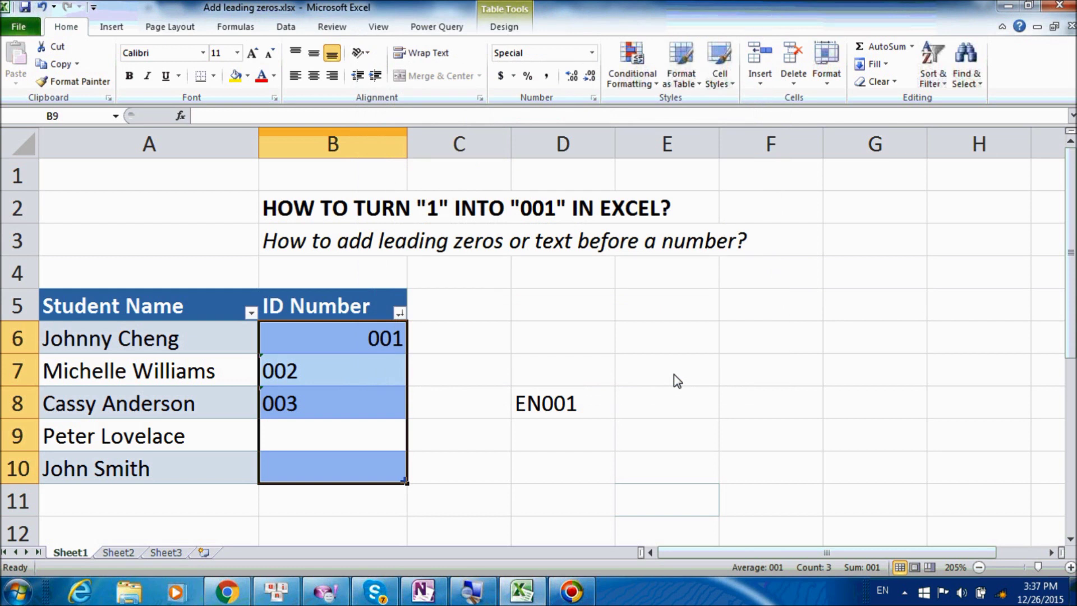
Step: Enter test IDs 007 and 9 in B9 and B10, displayed as 007 and 009
{"action": "left_click", "coordinate": [348, 442]}
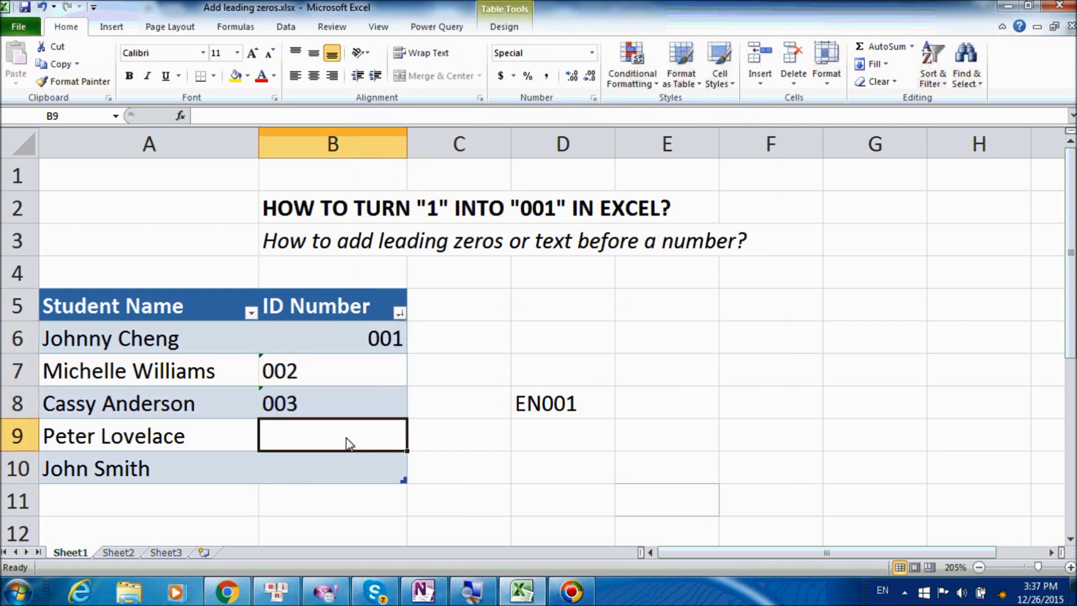
{"action": "type", "text": "007"}
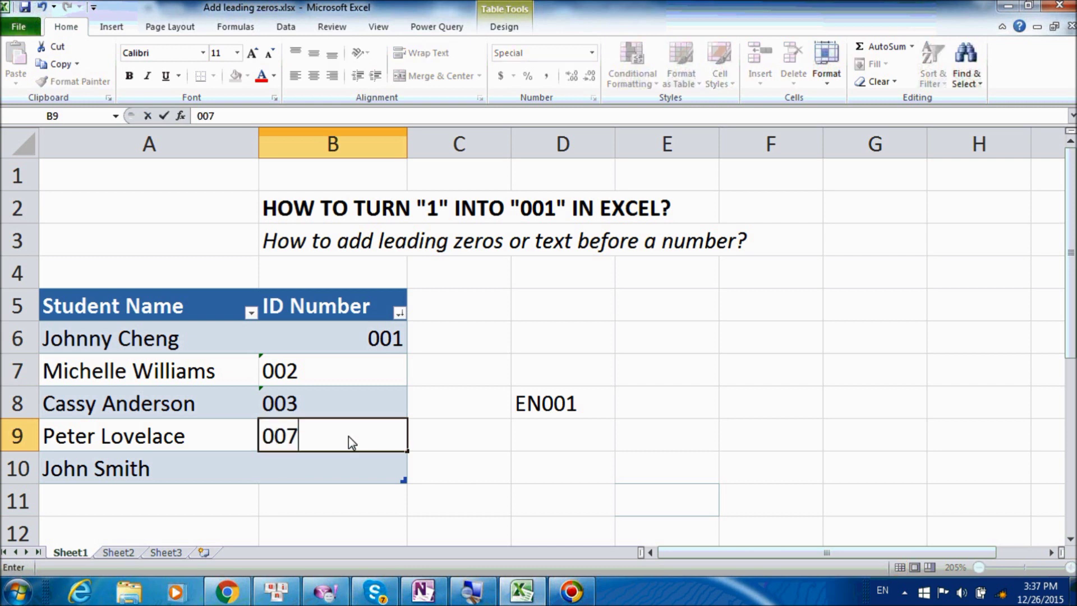
{"action": "key", "text": "Return"}
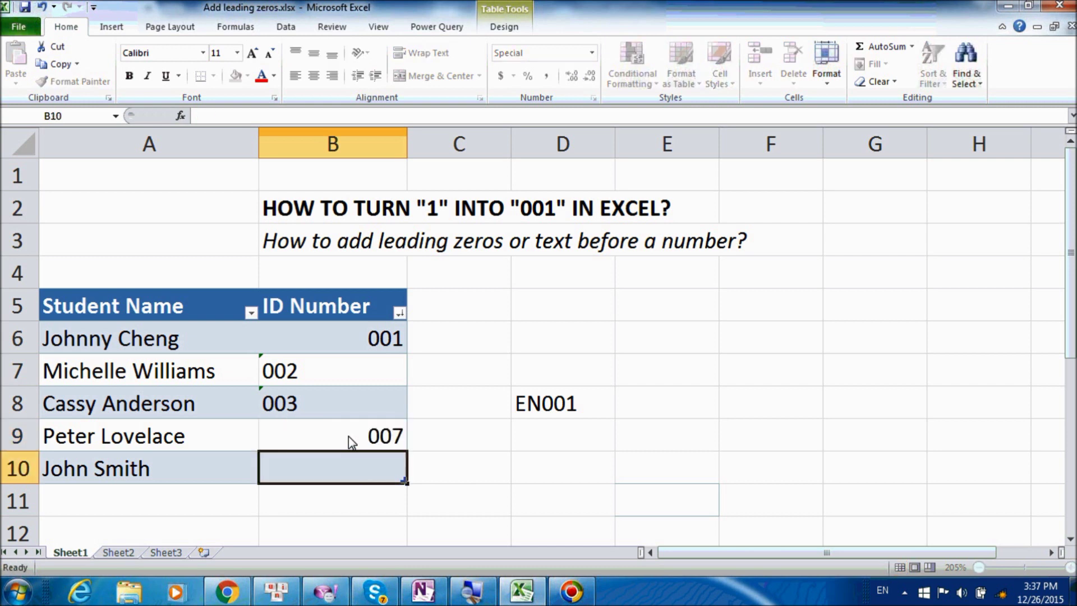
{"action": "type", "text": "9"}
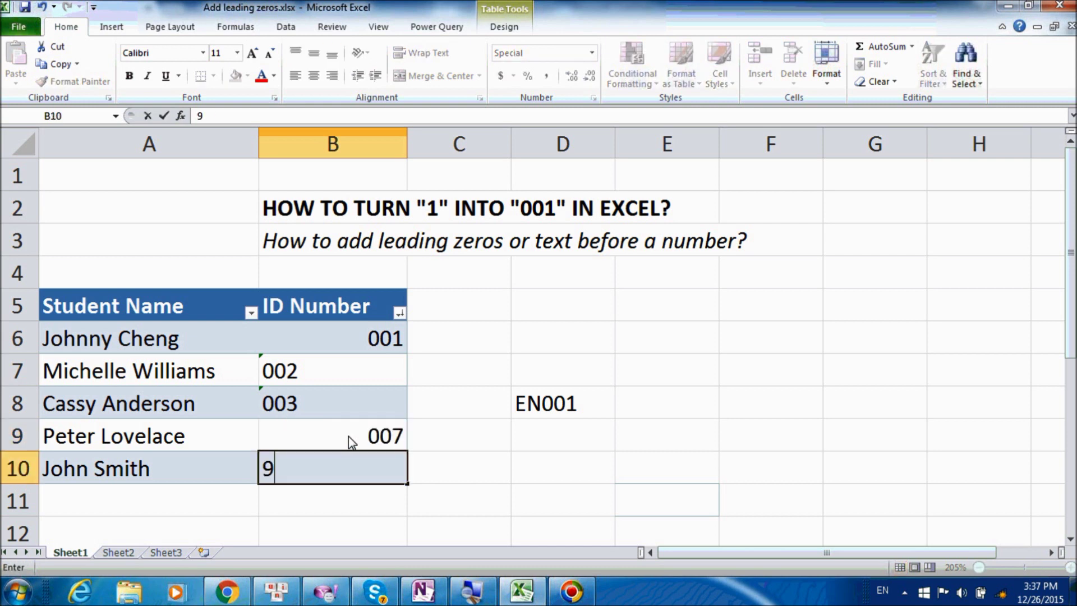
{"action": "key", "text": "Return"}
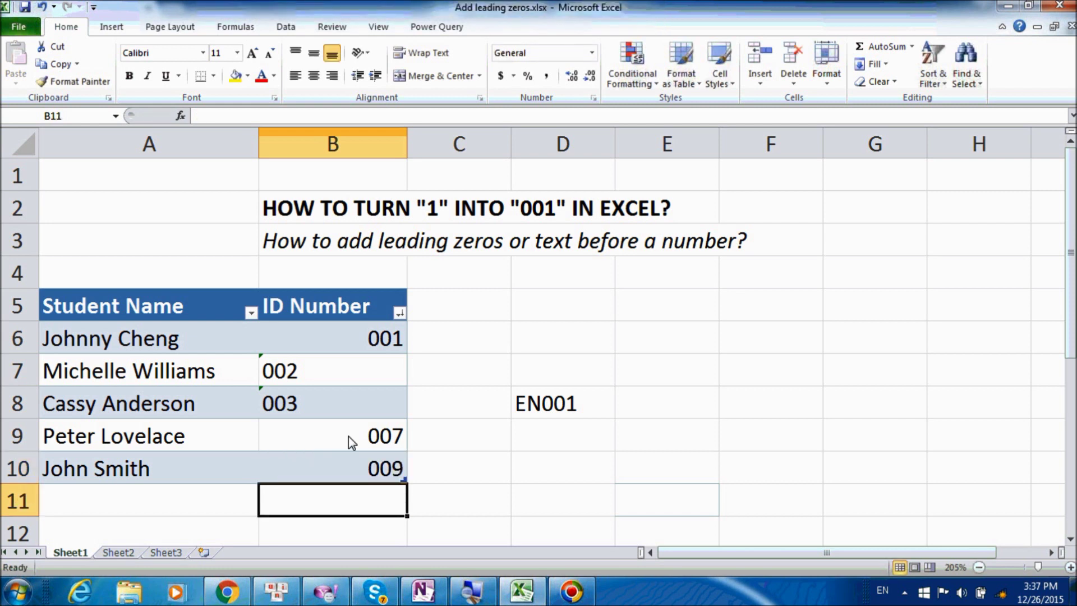
Step: Enter 21 for Peter Lovelace and 123 for John Smith, shown as 021 and 123
{"action": "key", "text": "Up"}
{"action": "key", "text": "Up"}
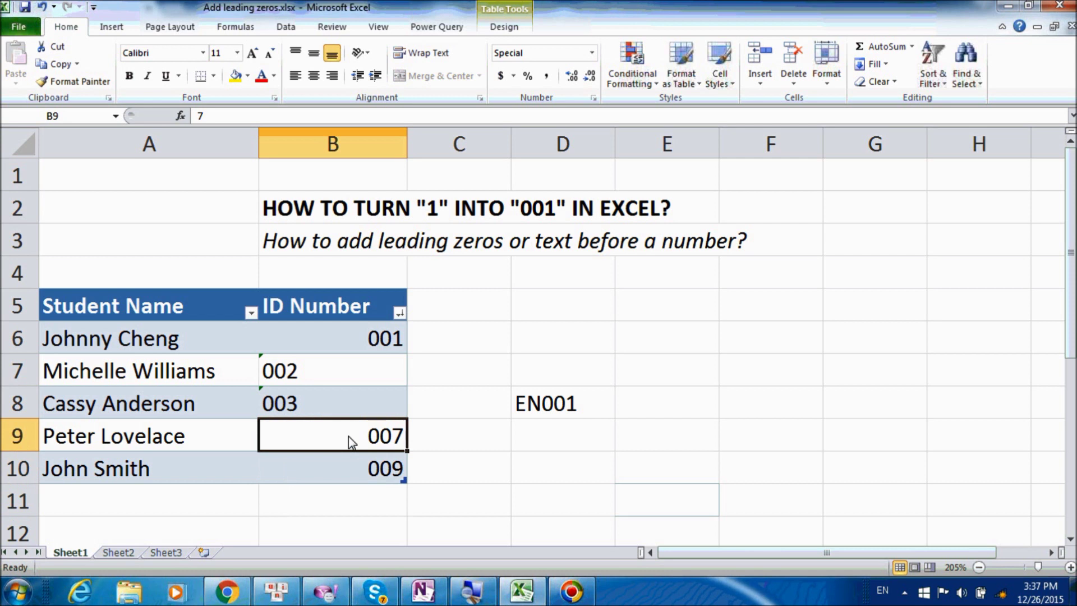
{"action": "type", "text": "21"}
{"action": "key", "text": "Return"}
{"action": "type", "text": "123"}
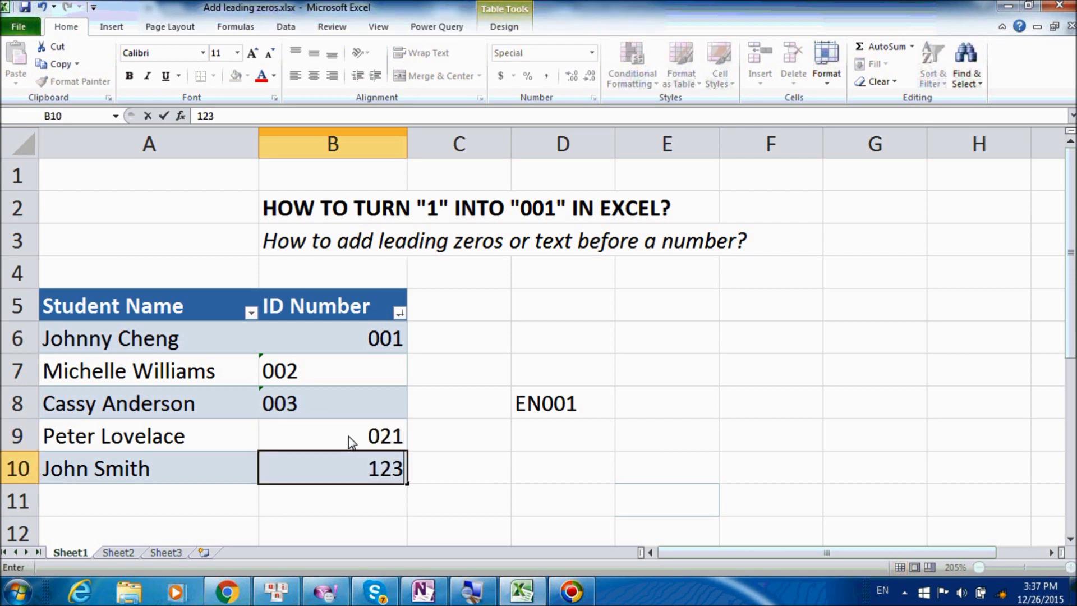
{"action": "key", "text": "Return"}
{"action": "key", "text": "Up"}
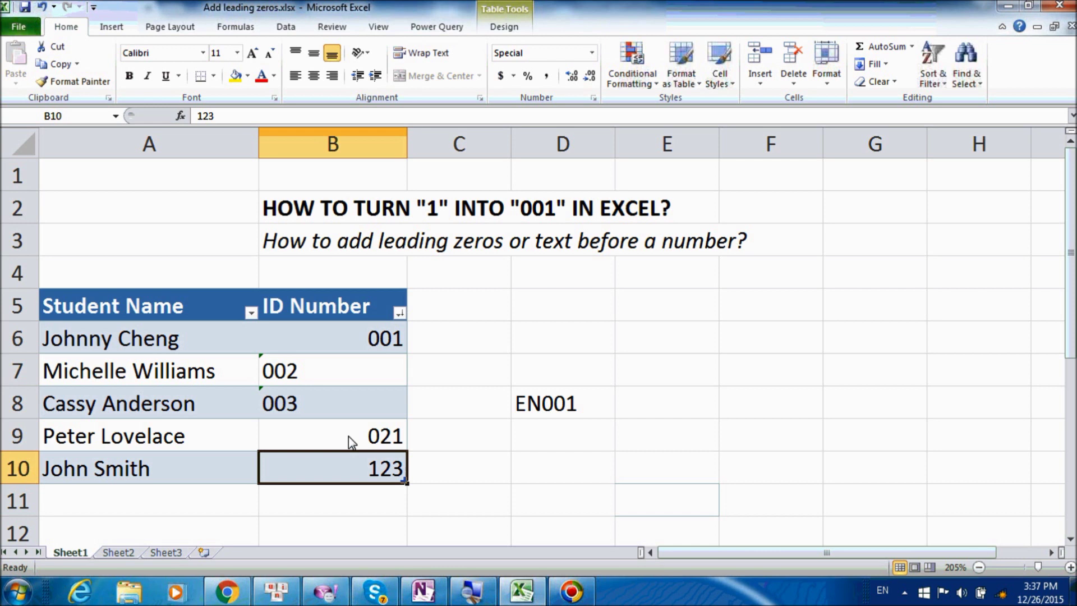
Step: Convert the text-stored IDs in B7:B8 to numbers using the error smart tag
{"action": "left_click", "coordinate": [345, 369]}
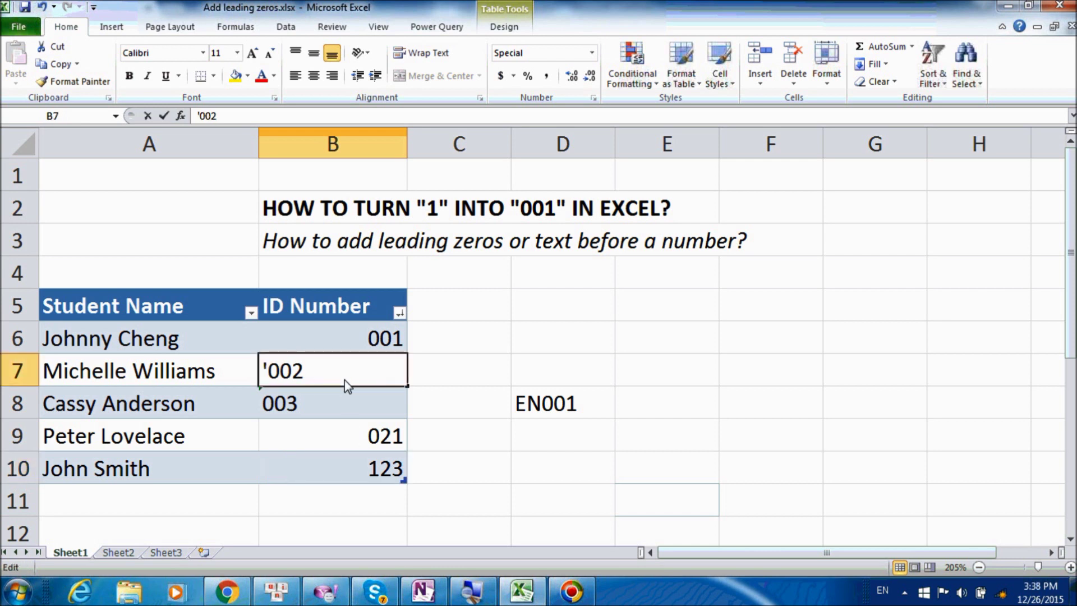
{"action": "left_click", "coordinate": [326, 433]}
{"action": "left_click_drag", "start_coordinate": [333, 371], "coordinate": [339, 405]}
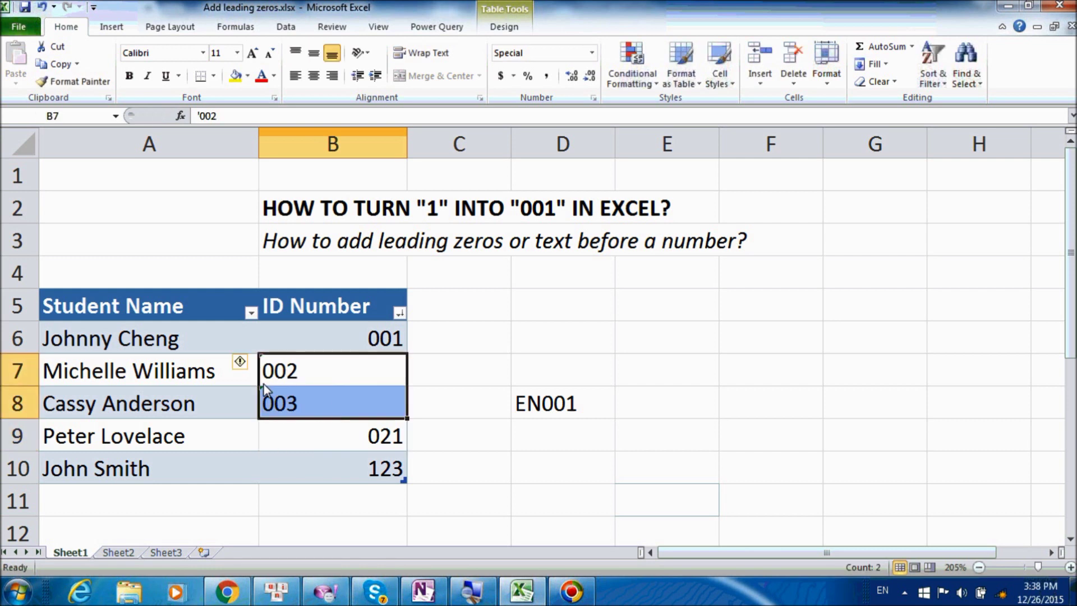
{"action": "mouse_move", "coordinate": [240, 366]}
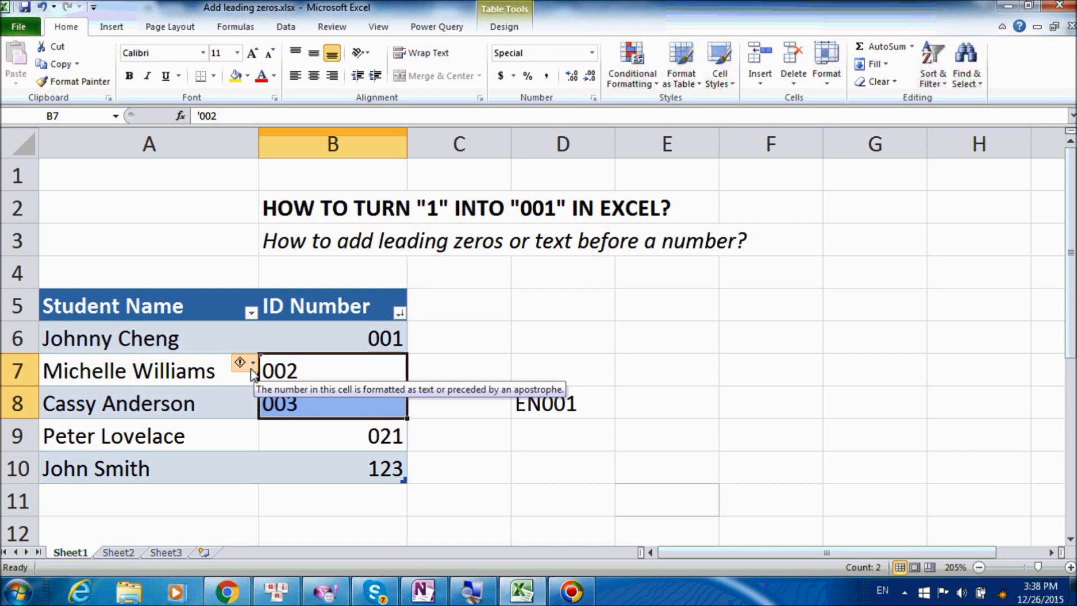
{"action": "left_click", "coordinate": [251, 364]}
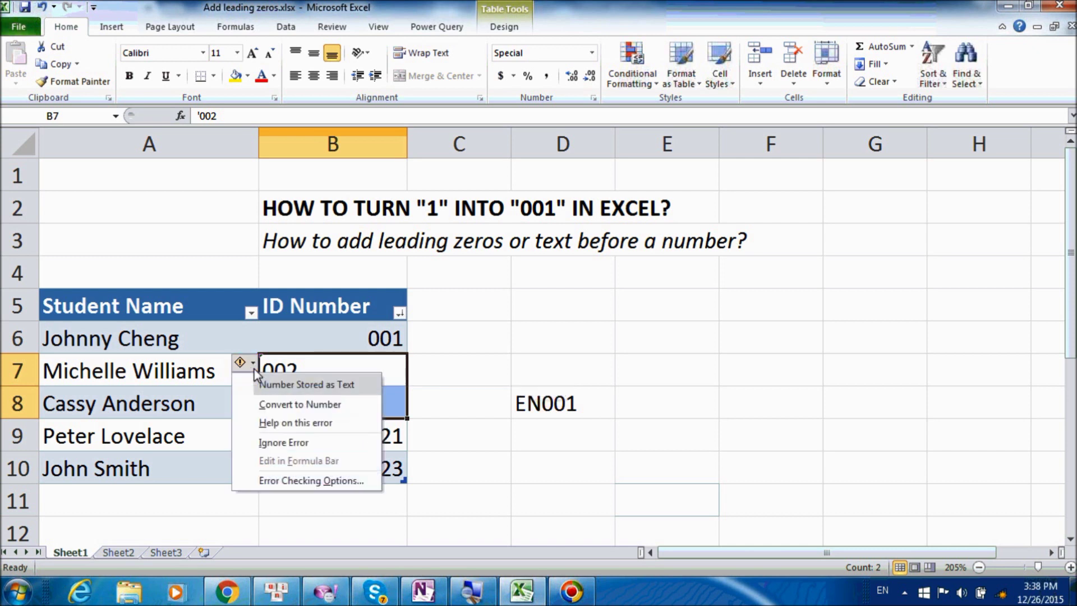
{"action": "left_click", "coordinate": [277, 404]}
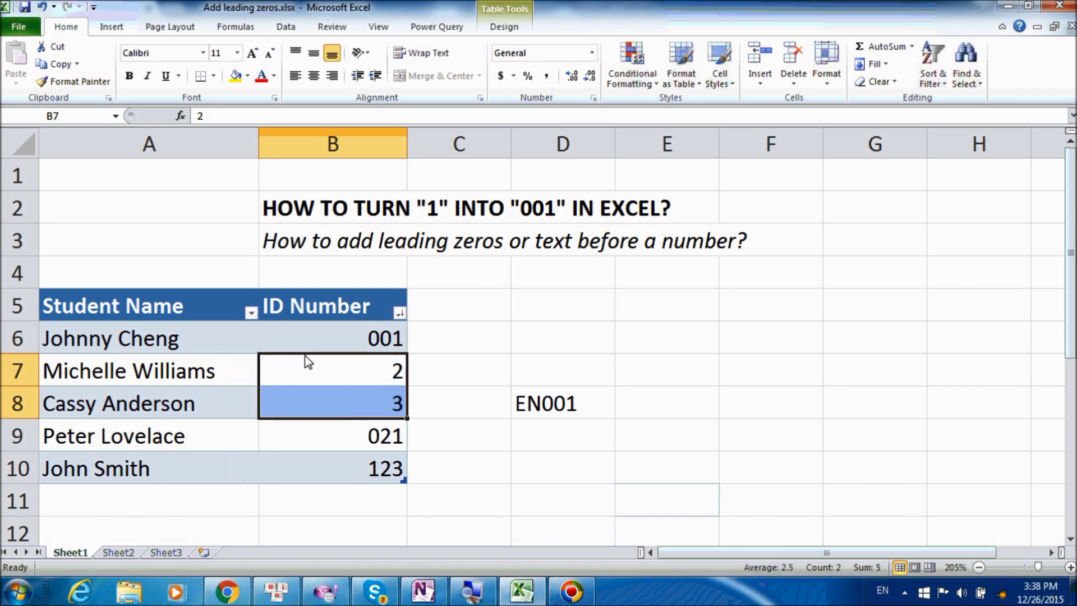
Step: Copy B6's 000 format onto B7:B8 with Format Painter so they show 002 and 003
{"action": "left_click", "coordinate": [329, 333]}
{"action": "left_click", "coordinate": [75, 82]}
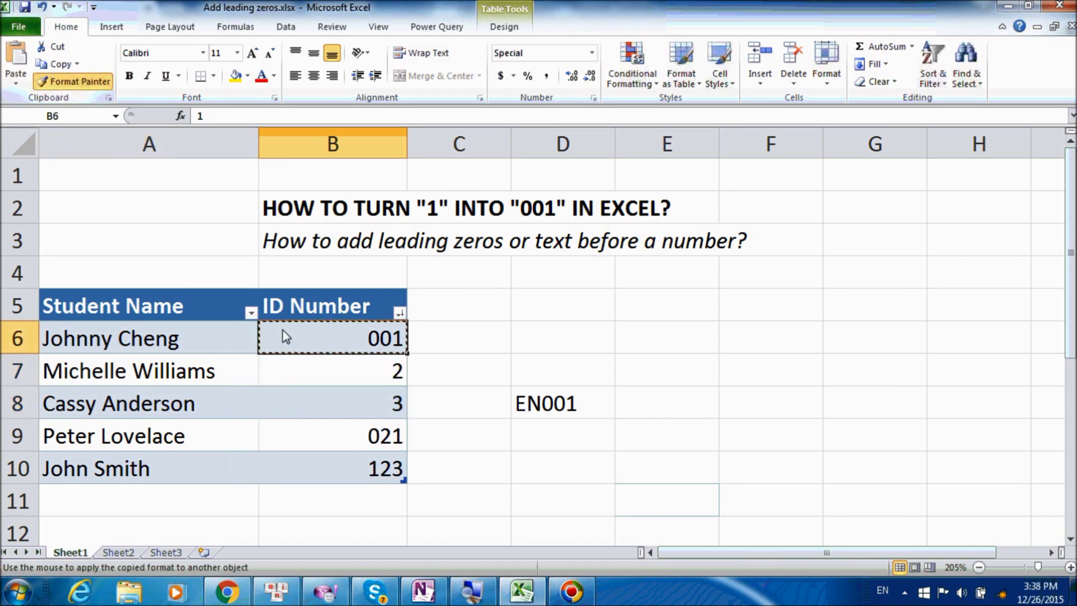
{"action": "left_click", "coordinate": [308, 365]}
{"action": "left_click_drag", "start_coordinate": [307, 363], "coordinate": [308, 394]}
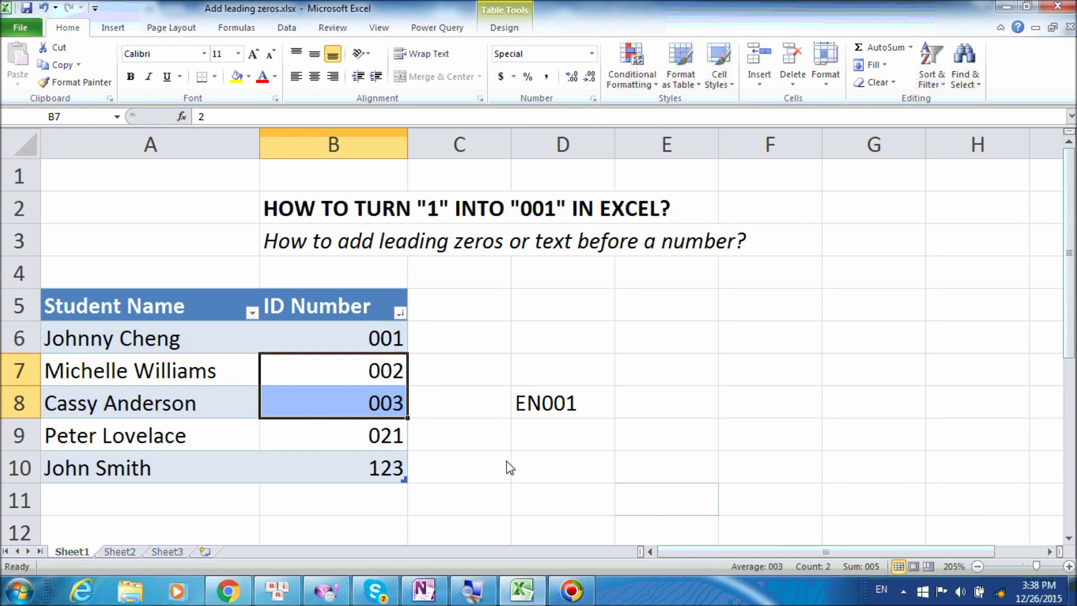
{"action": "left_click", "coordinate": [547, 404]}
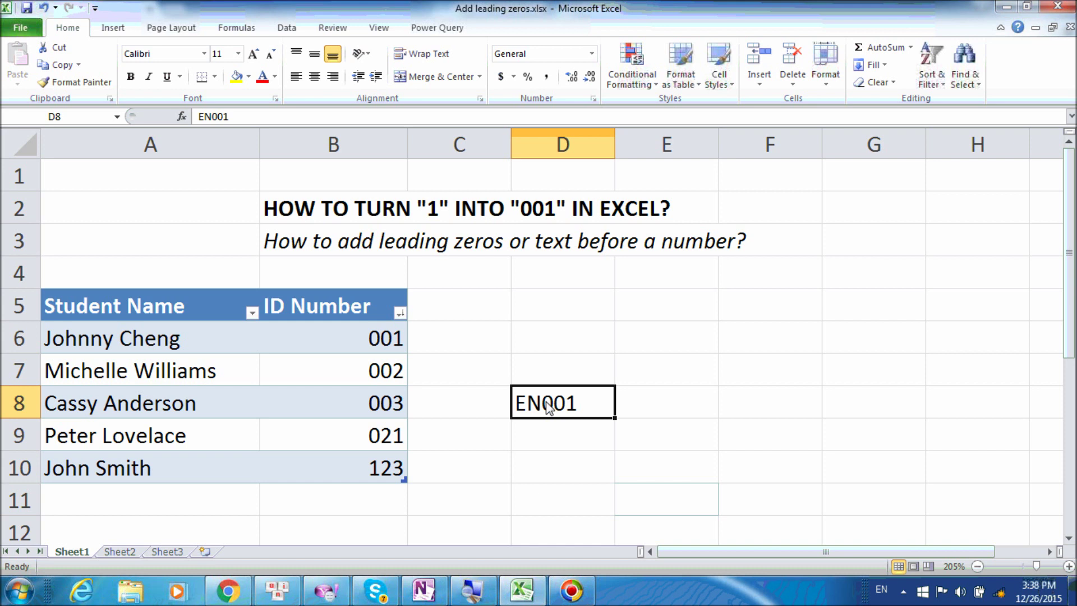
Step: Apply the custom format "EN"000 to B6:B10 so the IDs read EN001 to EN123
{"action": "left_click", "coordinate": [317, 411]}
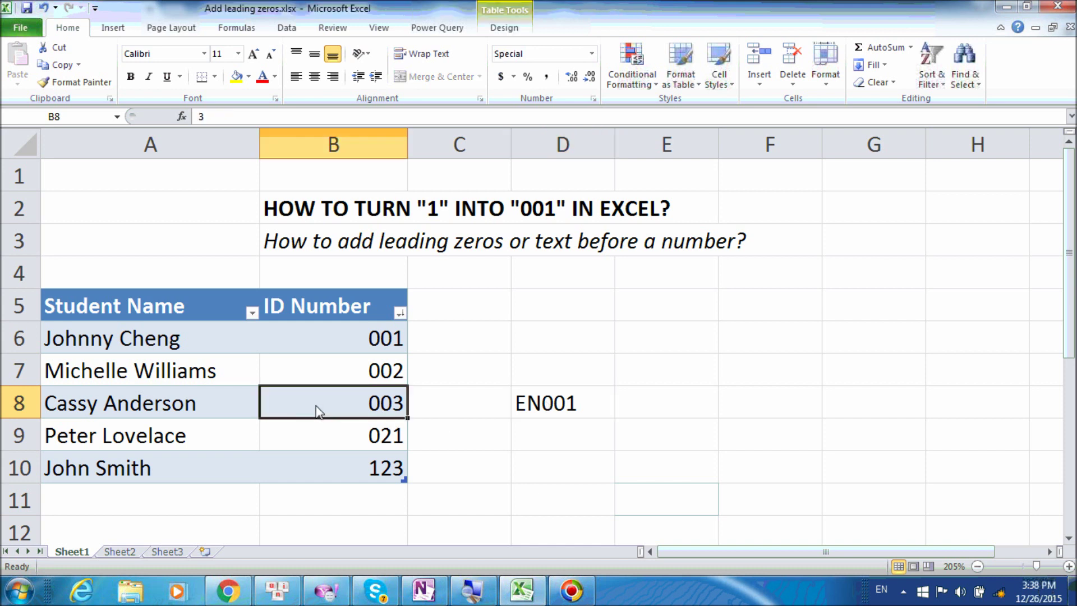
{"action": "key", "text": "ctrl+space"}
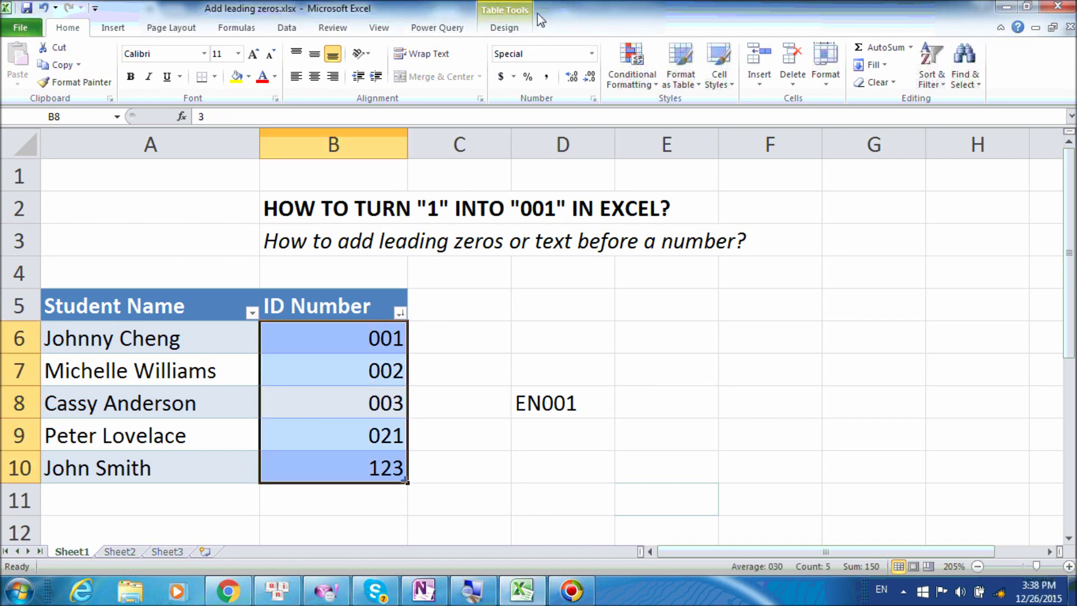
{"action": "left_click", "coordinate": [592, 98]}
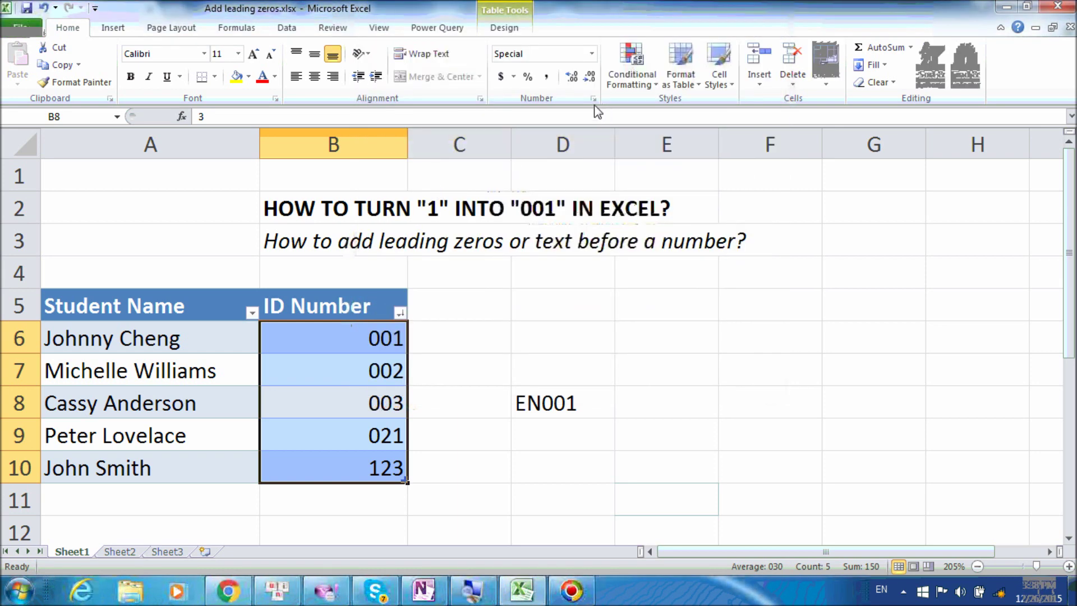
{"action": "left_click", "coordinate": [594, 97]}
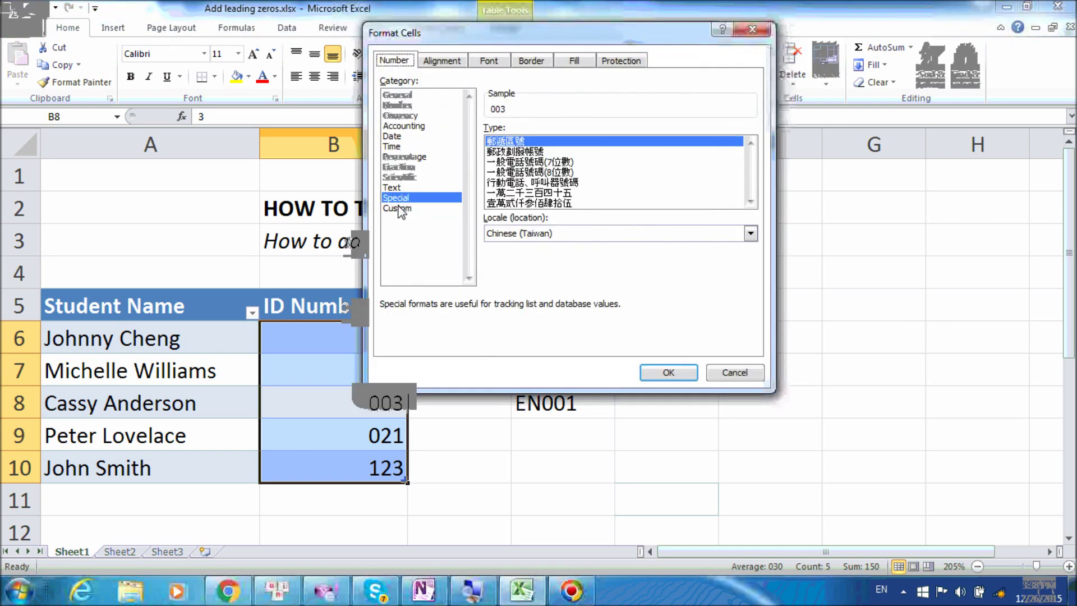
{"action": "left_click", "coordinate": [396, 208]}
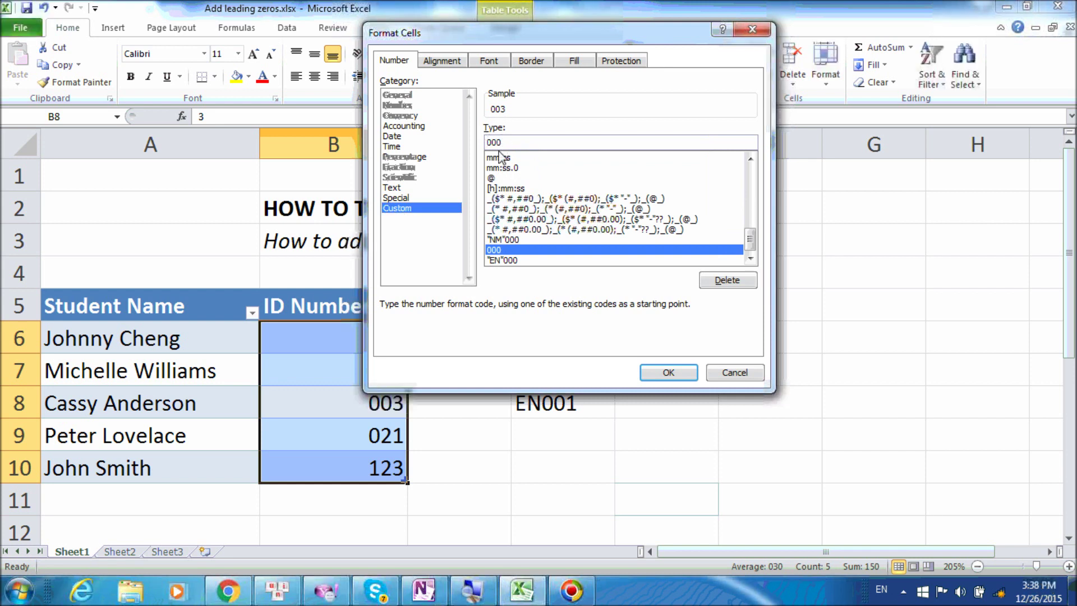
{"action": "type", "text": "\"EN"}
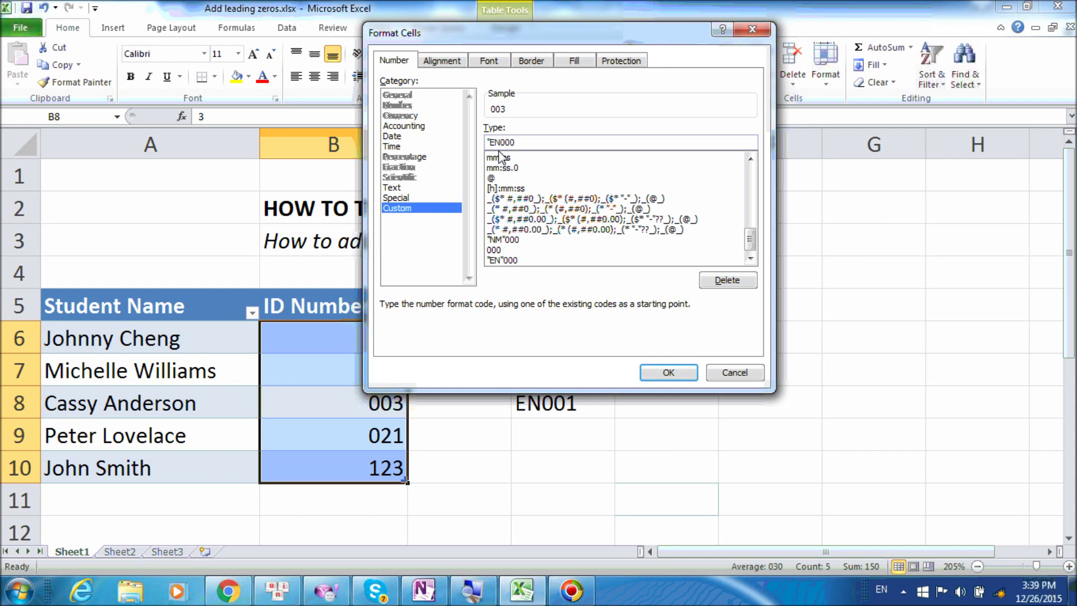
{"action": "type", "text": "\""}
{"action": "left_click", "coordinate": [667, 372]}
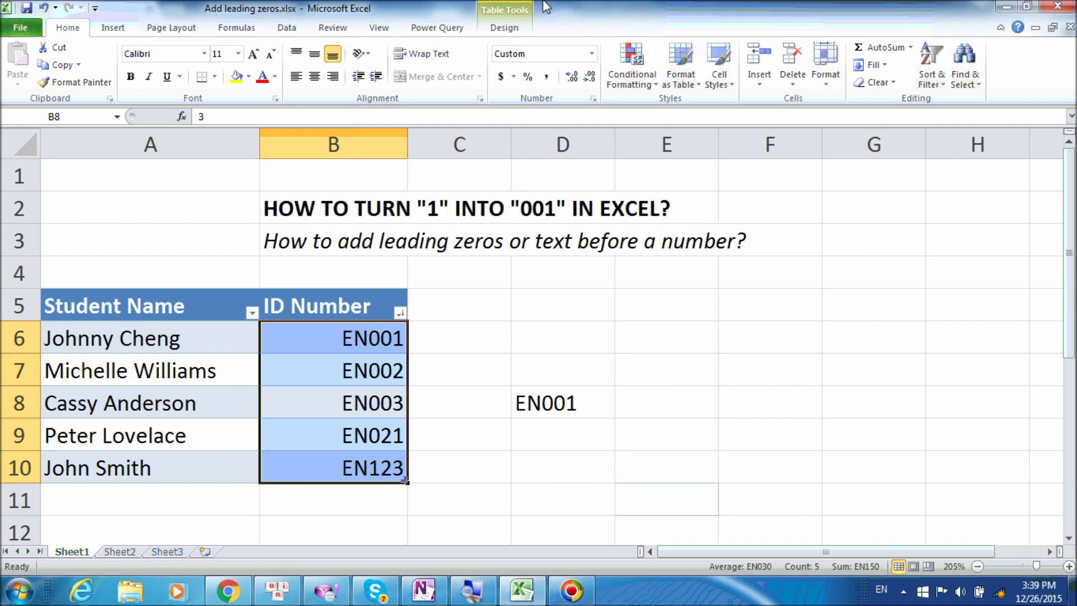
{"action": "left_click", "coordinate": [399, 309]}
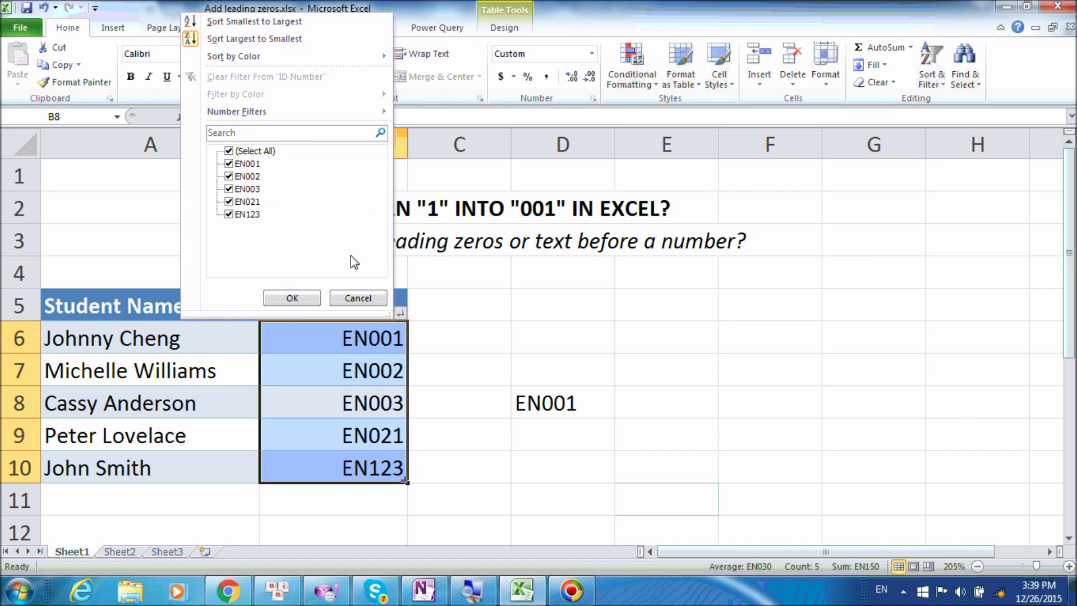
Step: Sort the table by ID Number descending so EN123 is first and EN001 last
{"action": "key", "text": "Escape"}
{"action": "left_click", "coordinate": [400, 312]}
{"action": "left_click", "coordinate": [278, 38]}
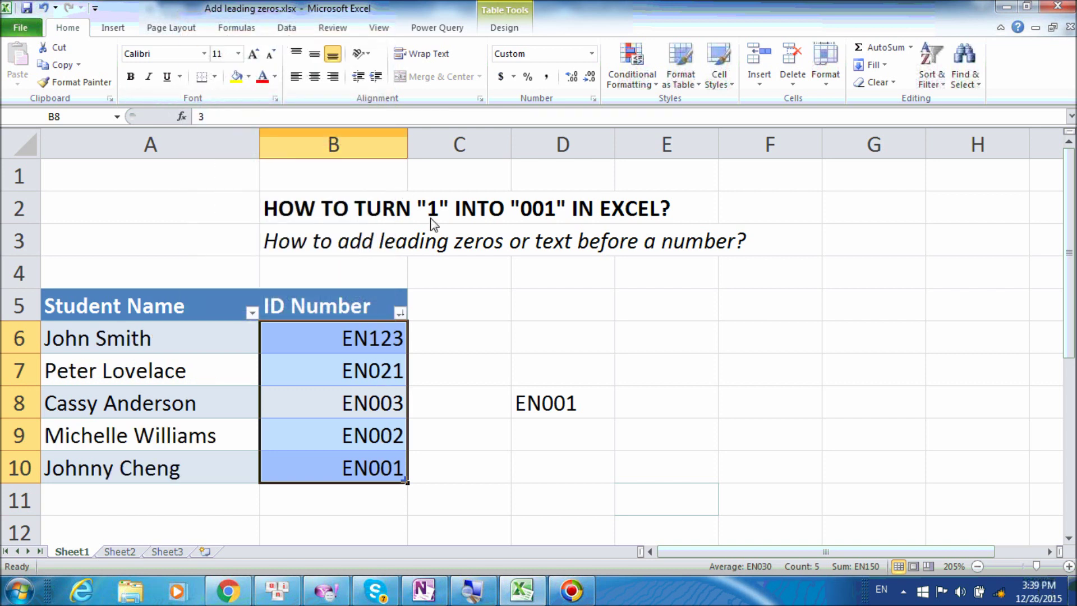